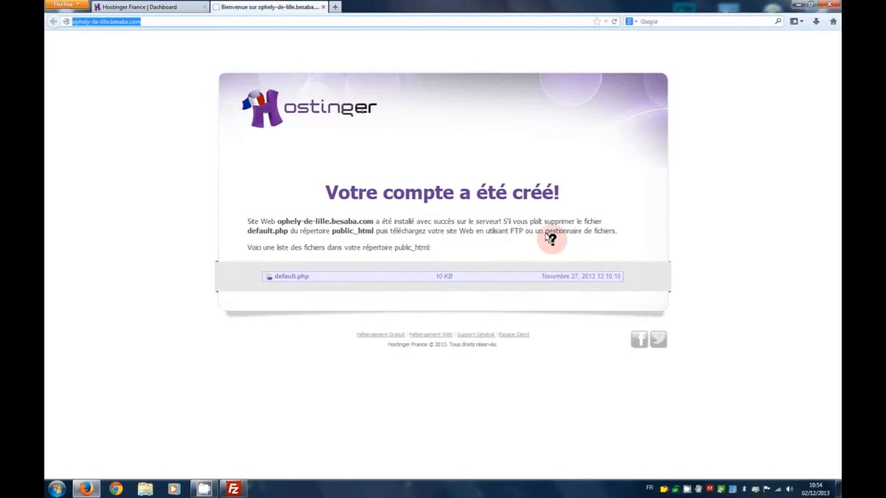
Bring FileZilla forward, connected over FTP to the site's public_html folder
{"action": "left_click", "coordinate": [233, 489]}
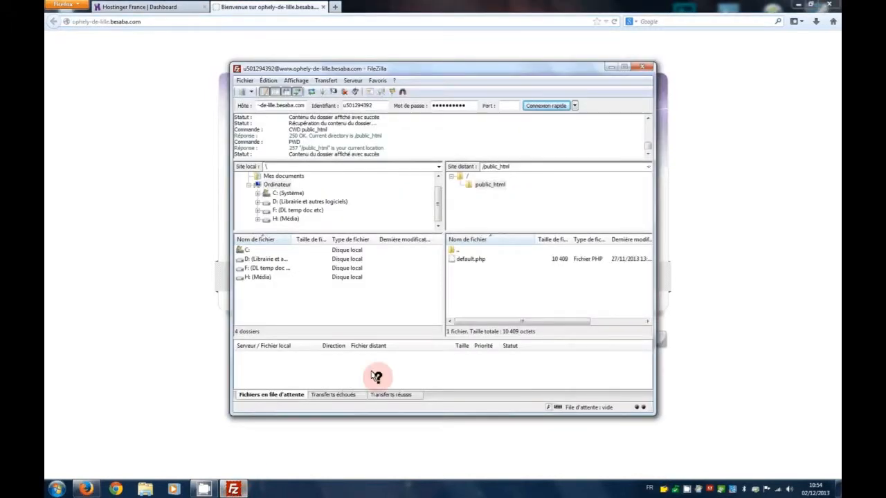
Delete default.php from the remote public_html folder and minimize Firefox
{"action": "left_click", "coordinate": [473, 259]}
{"action": "right_click", "coordinate": [474, 258]}
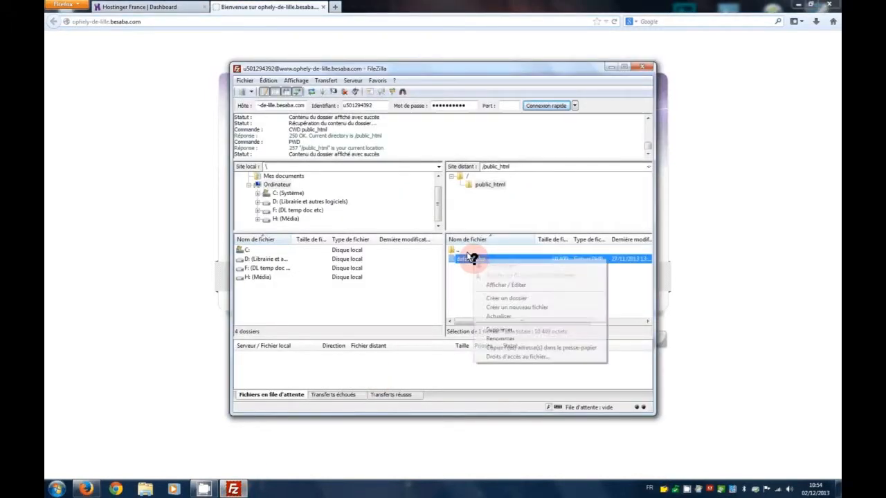
{"action": "left_click", "coordinate": [508, 331]}
{"action": "left_click", "coordinate": [471, 275]}
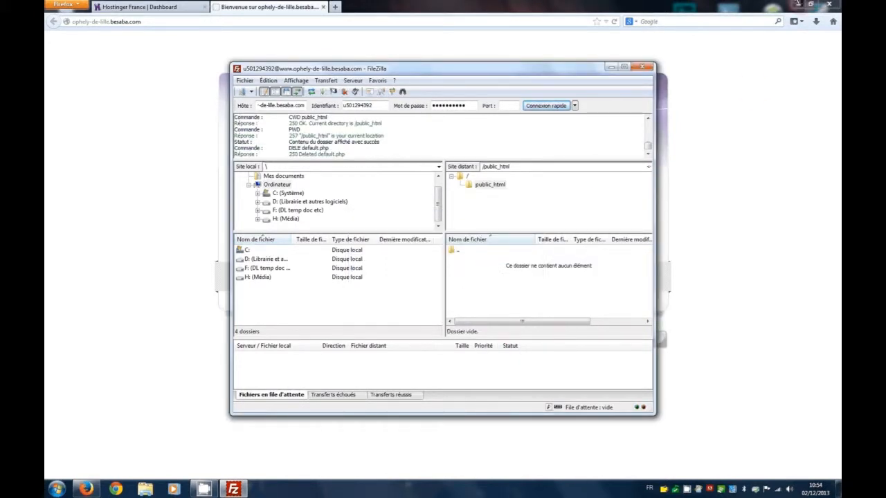
{"action": "left_click", "coordinate": [795, 5]}
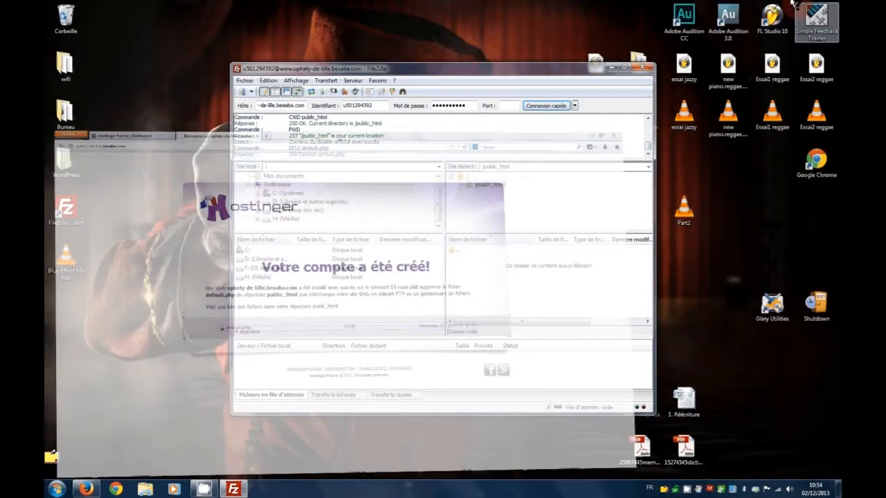
{"action": "left_click", "coordinate": [59, 169]}
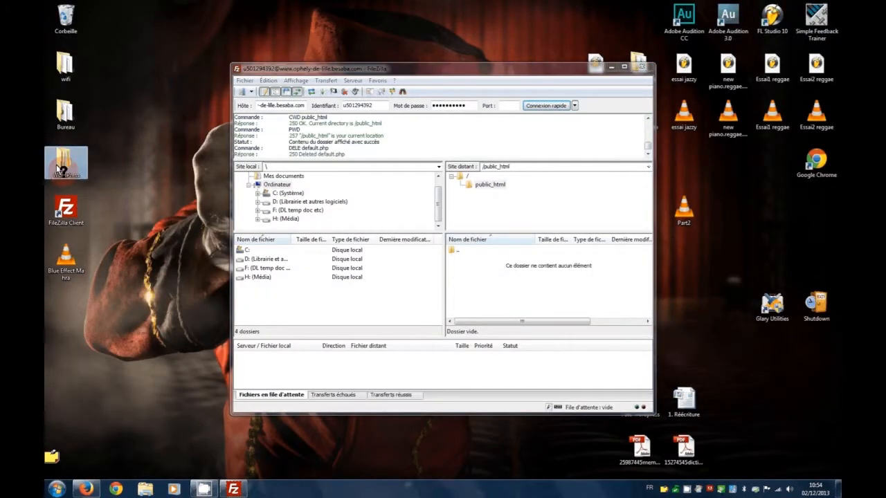
Upload all 19 items from WordPress > wordpress into public_html via FileZilla
{"action": "double_click", "coordinate": [59, 169]}
{"action": "left_click", "coordinate": [148, 62]}
{"action": "double_click", "coordinate": [148, 62]}
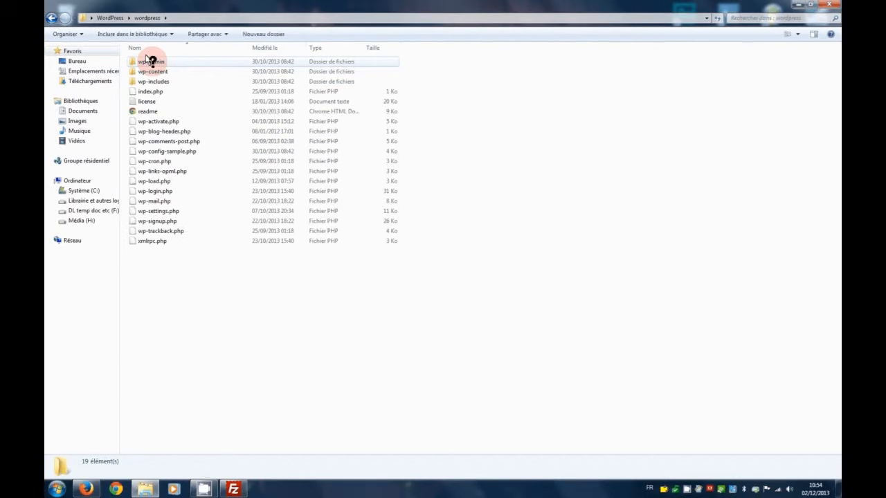
{"action": "left_click_drag", "start_coordinate": [144, 285], "coordinate": [189, 57]}
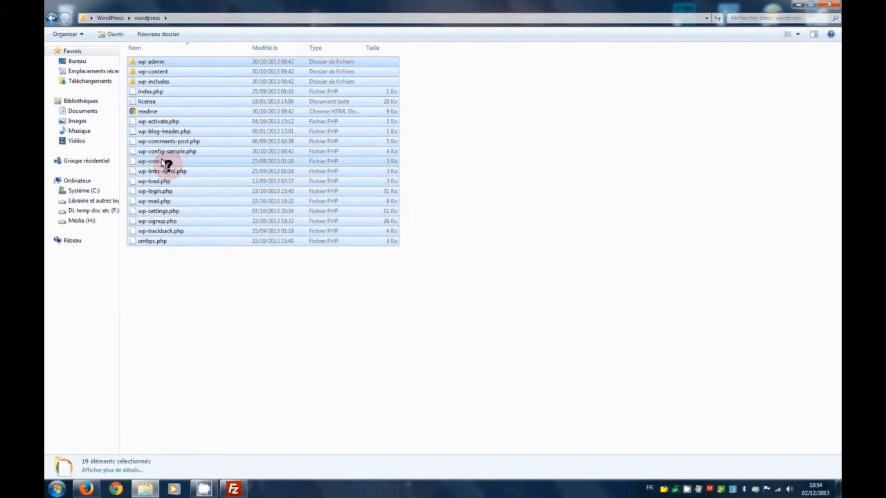
{"action": "left_click_drag", "start_coordinate": [166, 164], "coordinate": [489, 279]}
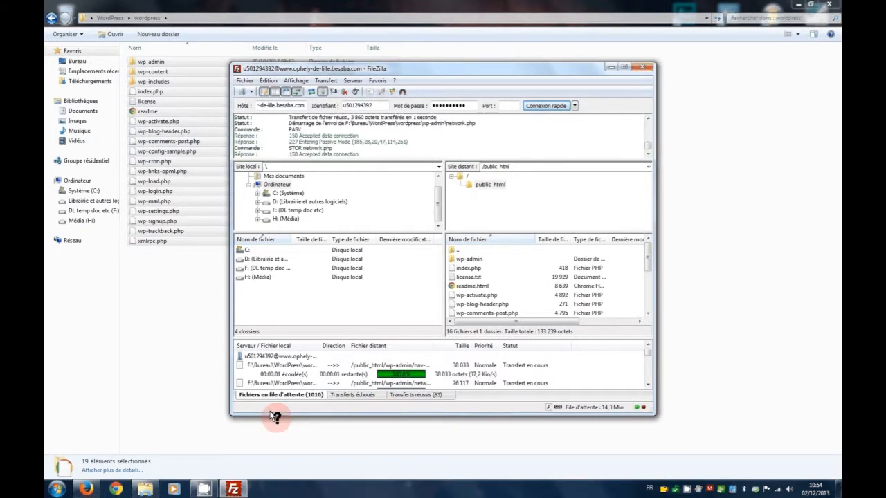
{"action": "left_click", "coordinate": [86, 488]}
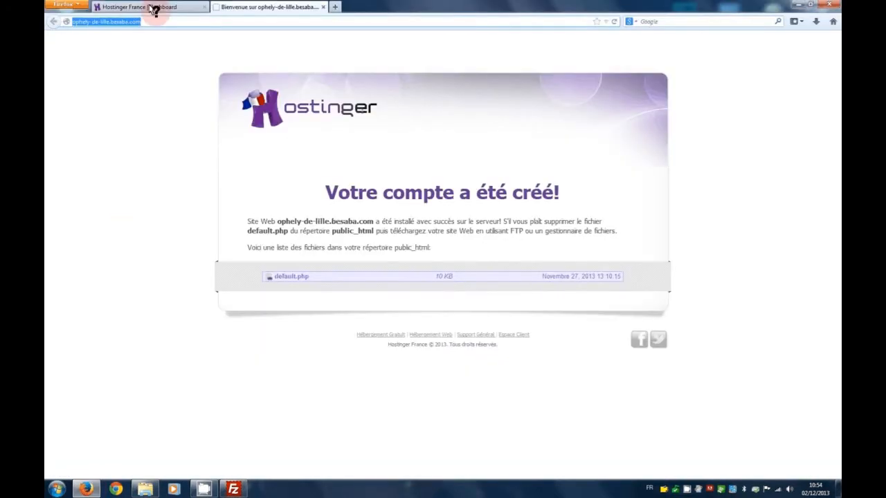
On the Hostinger dashboard, go to Avancé and open Bases de données MySQL
{"action": "left_click", "coordinate": [151, 6]}
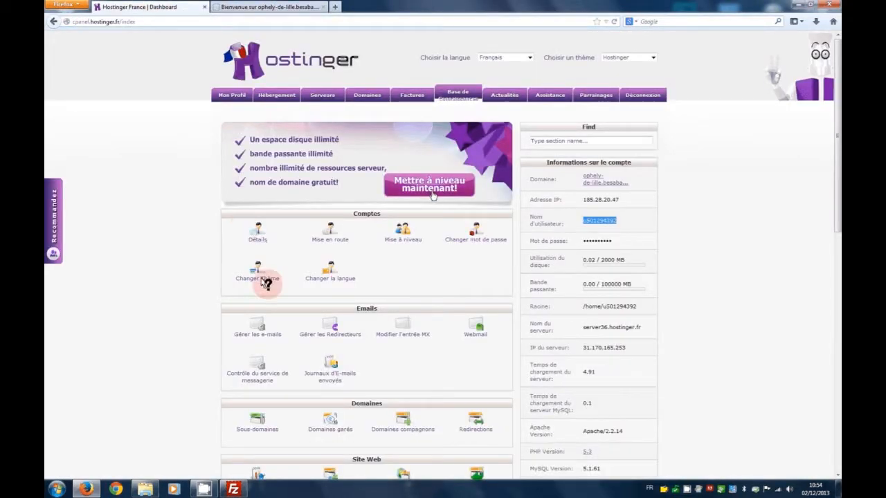
{"action": "scroll", "coordinate": [266, 284], "scroll_direction": "down", "scroll_amount": 3}
{"action": "scroll", "coordinate": [274, 280], "scroll_direction": "down", "scroll_amount": 6}
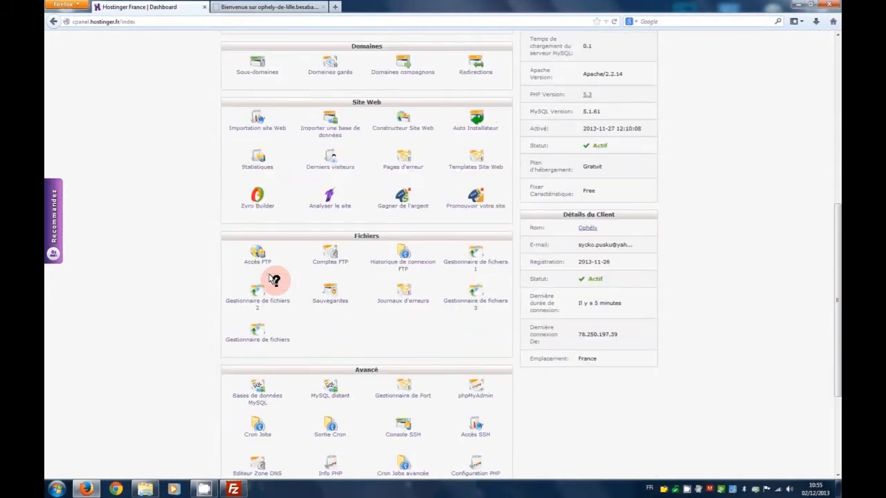
{"action": "scroll", "coordinate": [274, 280], "scroll_direction": "down", "scroll_amount": 1}
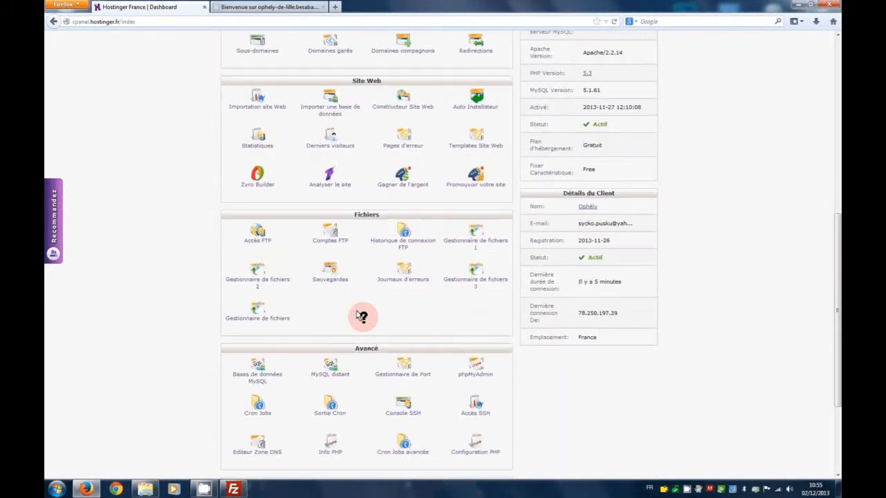
{"action": "left_click", "coordinate": [256, 370]}
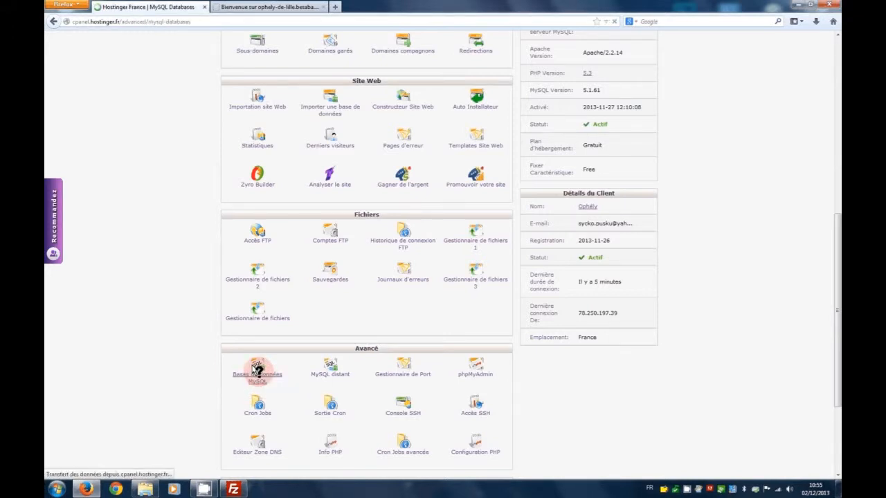
Create a new MySQL database with its own database user and password
{"action": "left_click", "coordinate": [486, 167]}
{"action": "left_click", "coordinate": [522, 141]}
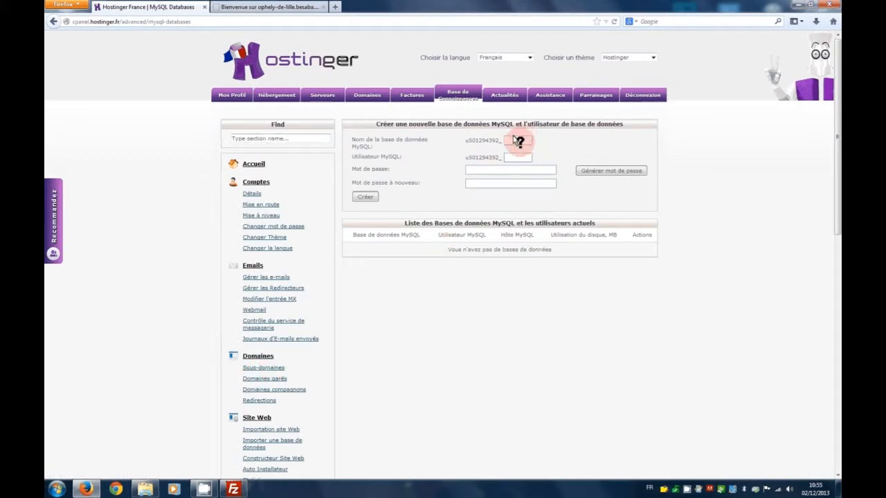
{"action": "type", "text": "Ml"}
{"action": "left_click", "coordinate": [515, 157]}
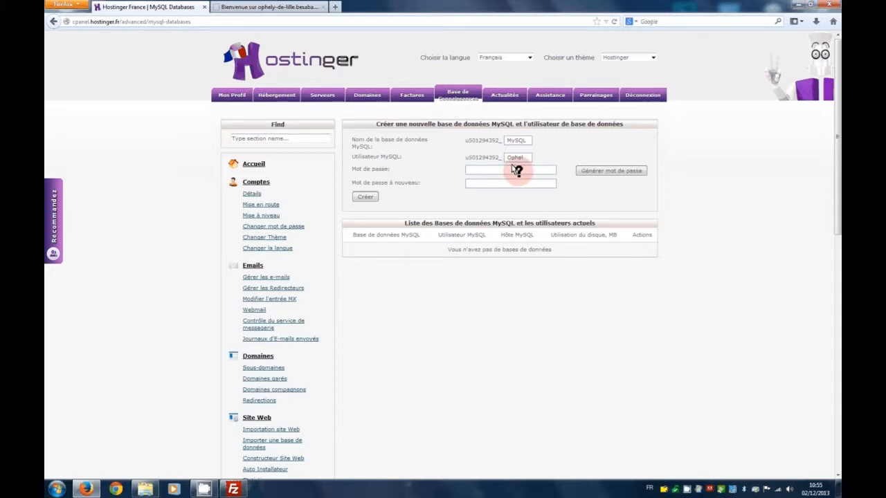
{"action": "type", "text": "**********"}
{"action": "key", "text": "Tab"}
{"action": "key", "text": "Tab"}
{"action": "type", "text": "***********"}
{"action": "left_click", "coordinate": [365, 197]}
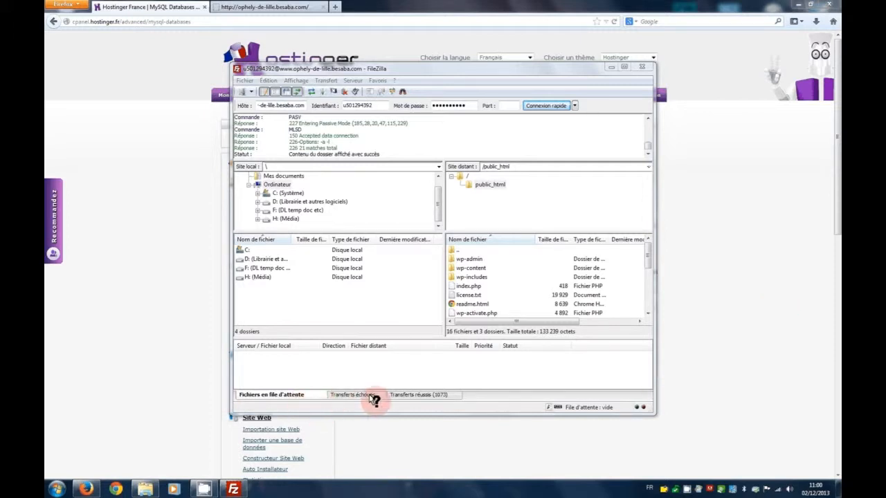
Minimize FileZilla and reload the site's domain in the Firefox site tab
{"action": "left_click", "coordinate": [610, 66]}
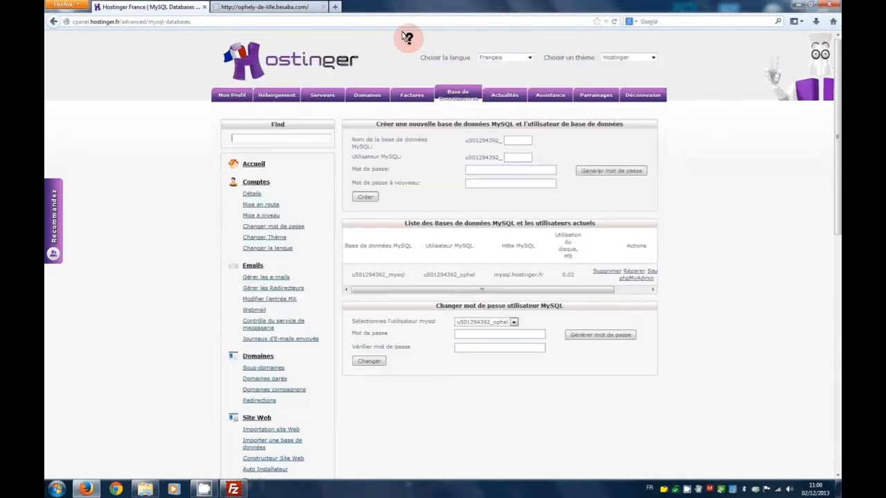
{"action": "left_click", "coordinate": [283, 7]}
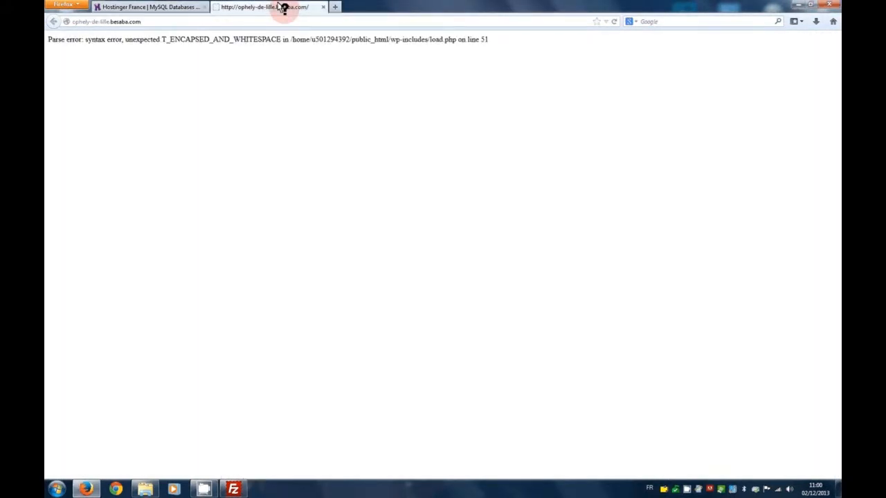
{"action": "left_click", "coordinate": [215, 22]}
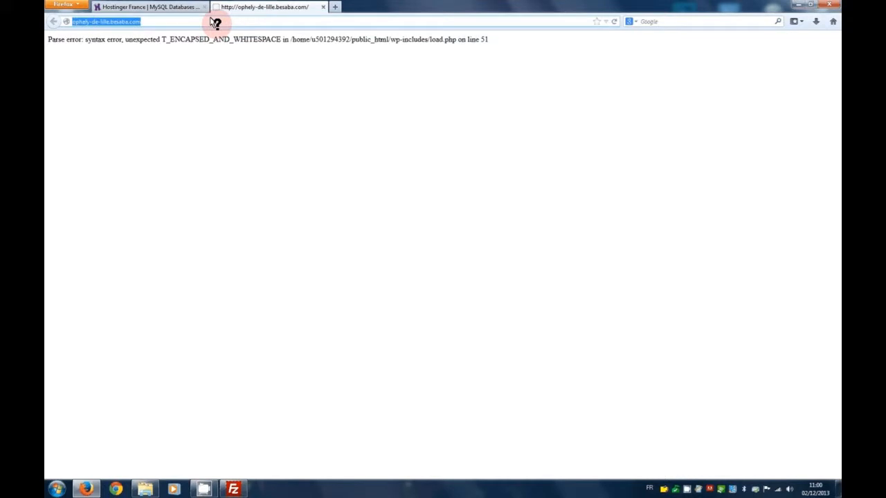
{"action": "key", "text": "Return"}
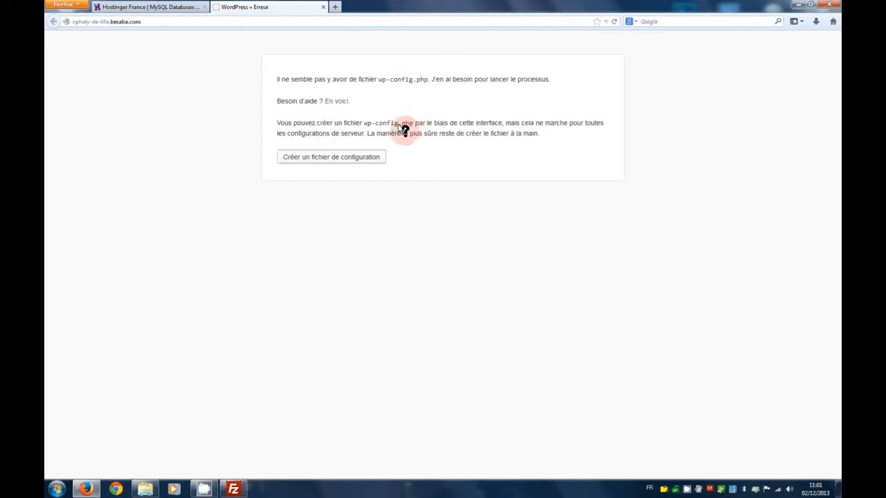
Choose 'Créer un fichier de configuration', then 'C'est parti !' to reach the database form
{"action": "left_click", "coordinate": [333, 153]}
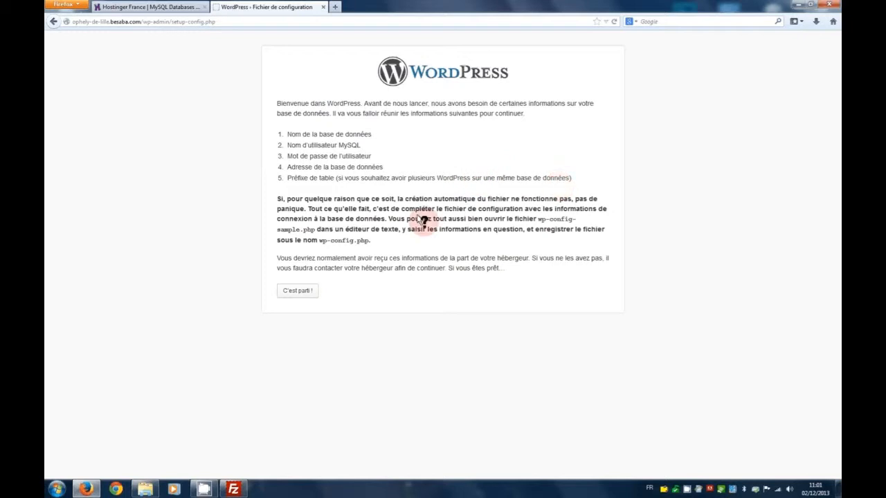
{"action": "left_click", "coordinate": [294, 290]}
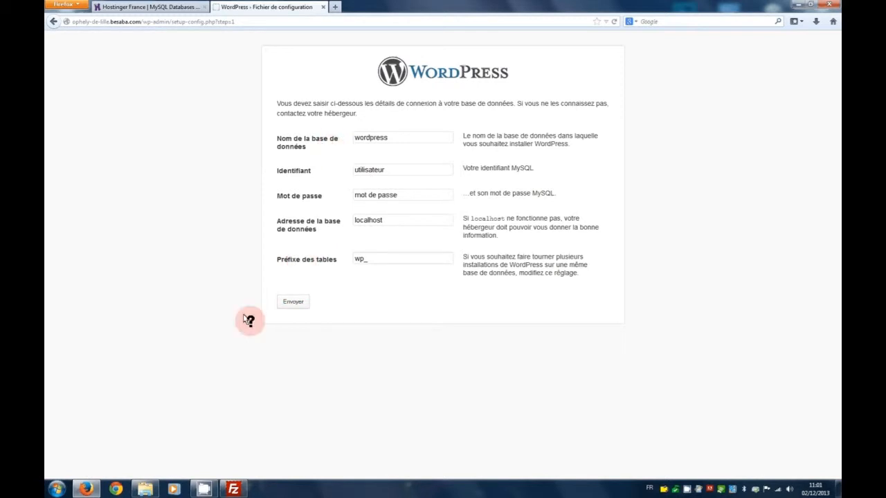
Copy the new database's name from Hostinger into the installer's database name field
{"action": "left_click", "coordinate": [169, 7]}
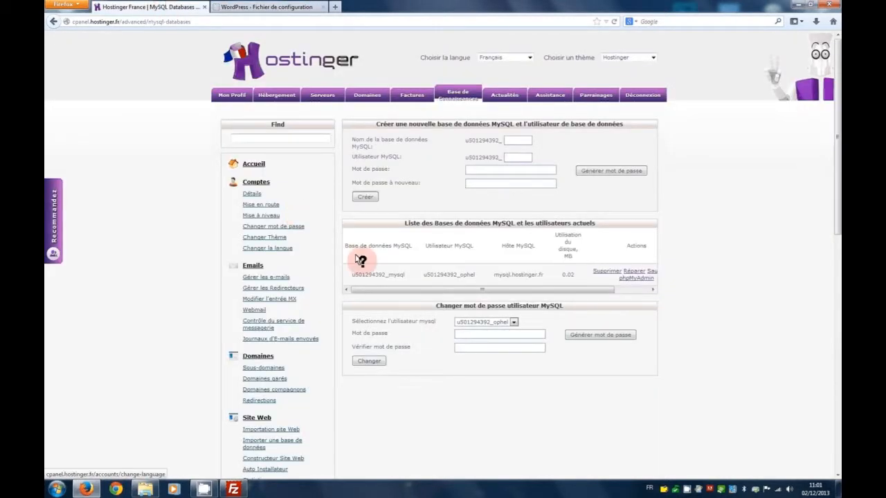
{"action": "left_click_drag", "start_coordinate": [348, 275], "coordinate": [407, 275]}
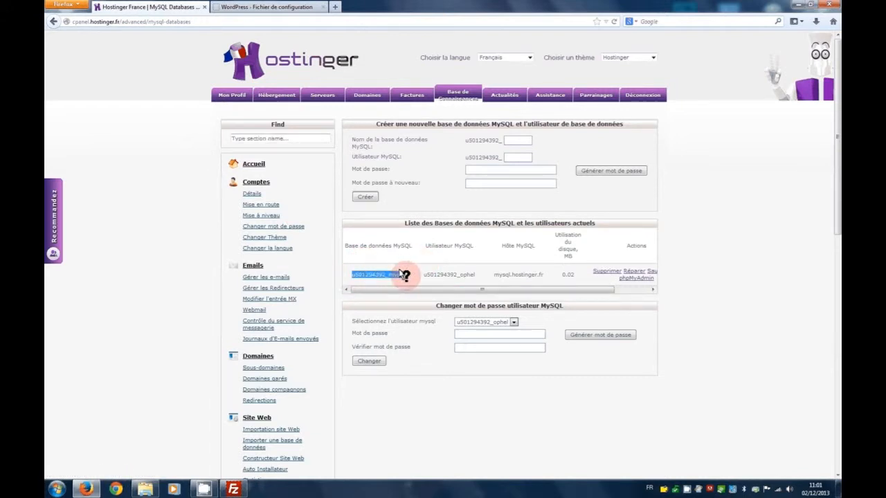
{"action": "right_click", "coordinate": [385, 271]}
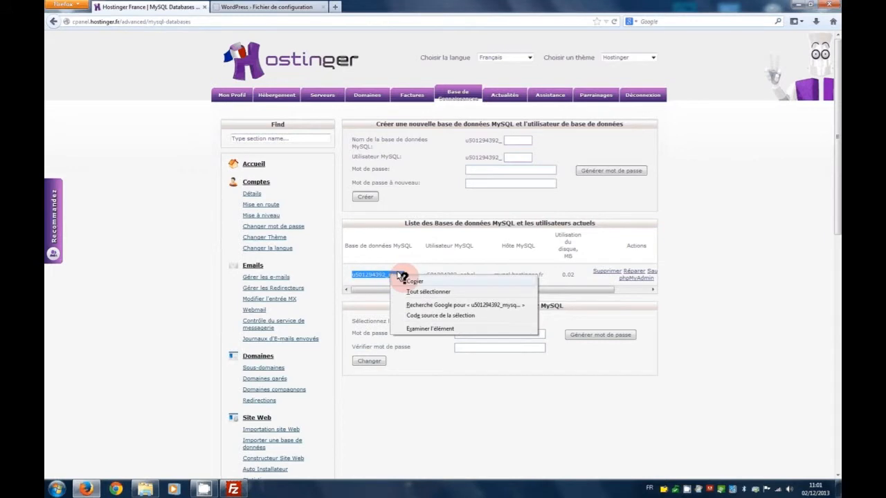
{"action": "left_click", "coordinate": [409, 280]}
{"action": "left_click", "coordinate": [248, 4]}
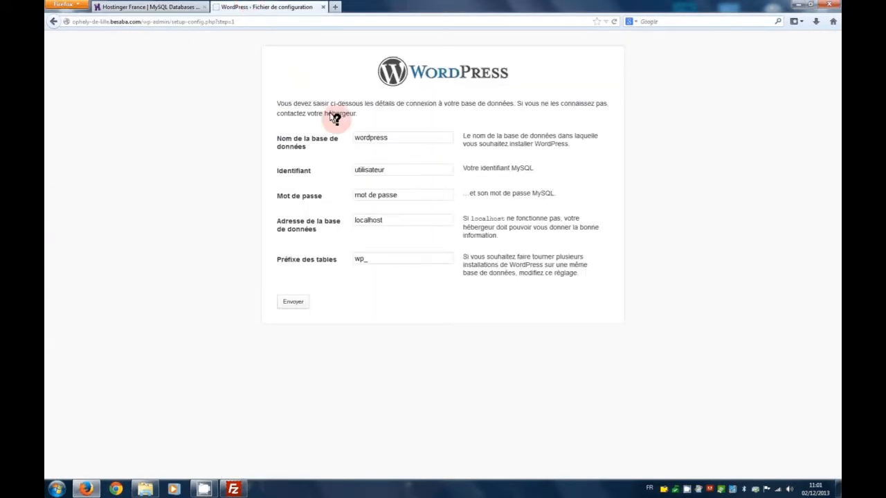
{"action": "left_click_drag", "start_coordinate": [400, 138], "coordinate": [336, 134]}
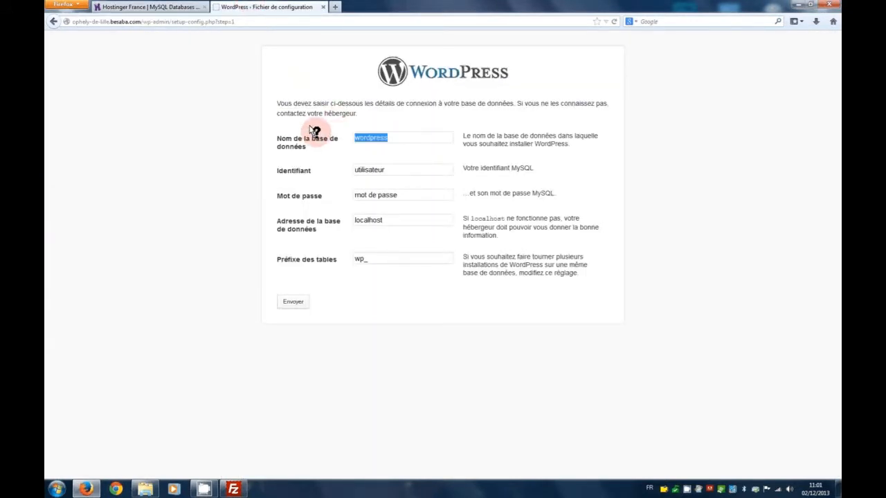
{"action": "key", "text": "Delete"}
{"action": "right_click", "coordinate": [368, 138]}
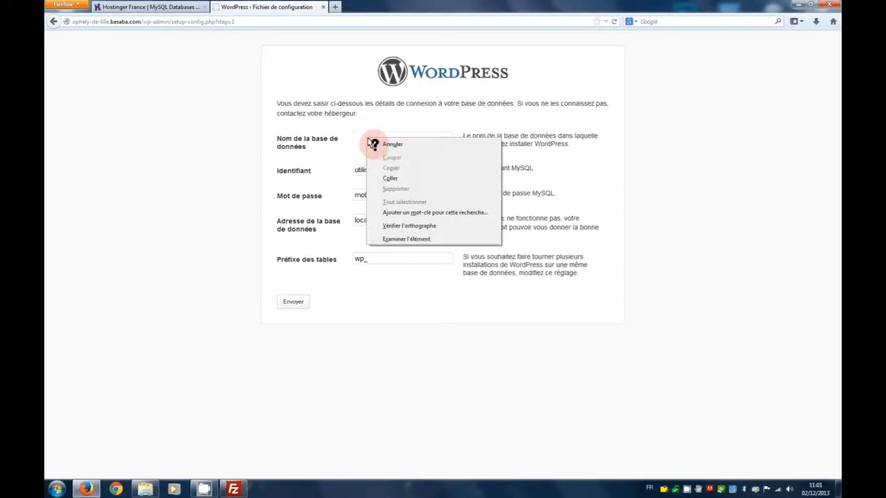
{"action": "left_click", "coordinate": [390, 177]}
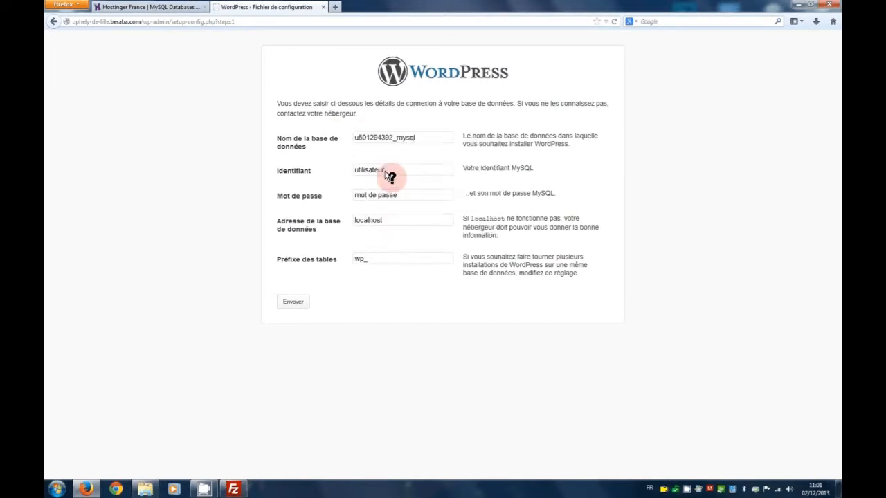
Copy the MySQL username into Identifiant and select the 'mot de passe' placeholder
{"action": "left_click", "coordinate": [169, 7]}
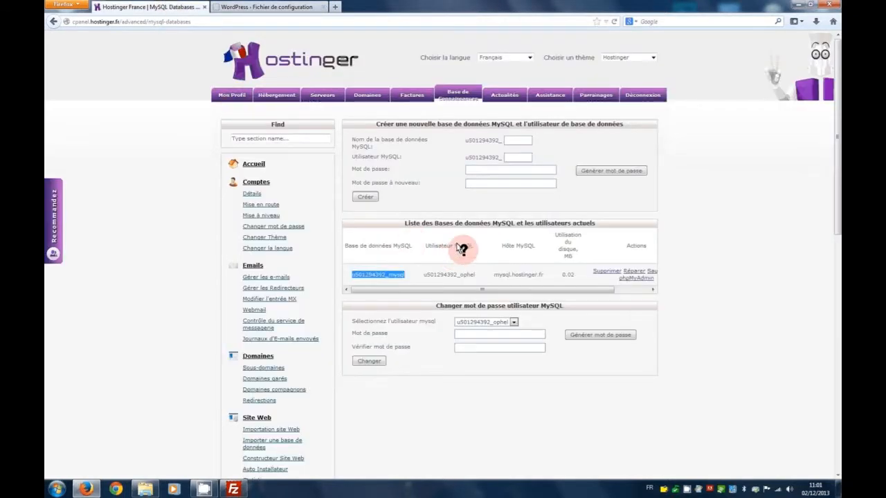
{"action": "left_click_drag", "start_coordinate": [423, 274], "coordinate": [476, 275]}
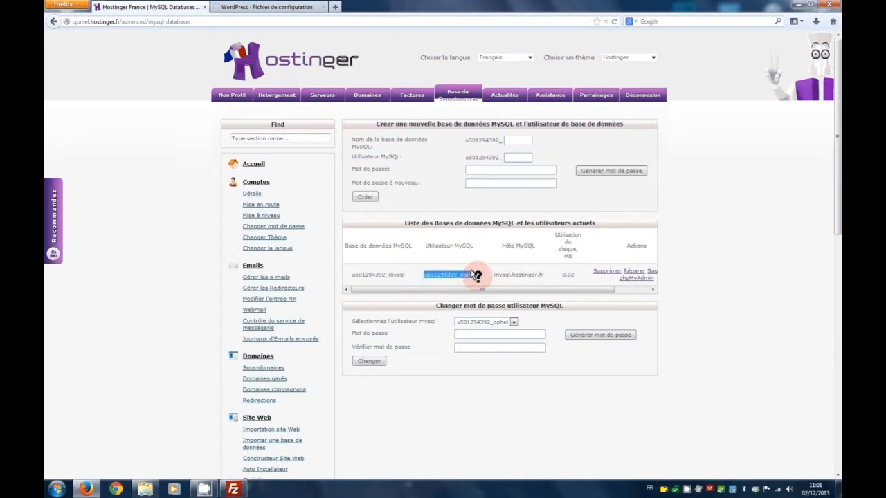
{"action": "right_click", "coordinate": [476, 275]}
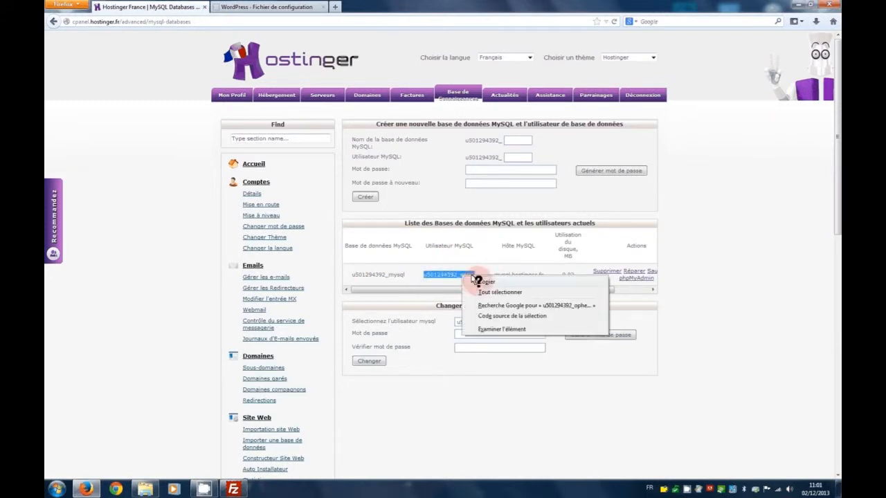
{"action": "left_click", "coordinate": [473, 280]}
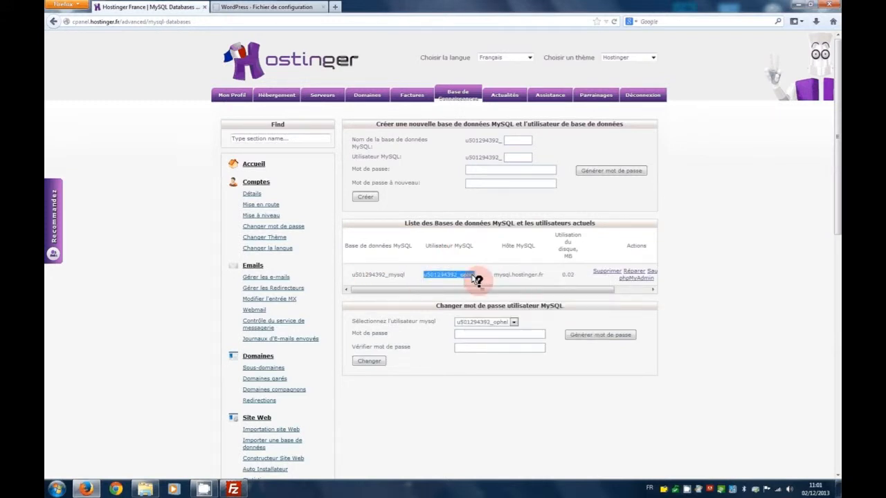
{"action": "left_click", "coordinate": [256, 7]}
{"action": "left_click_drag", "start_coordinate": [392, 172], "coordinate": [316, 170]}
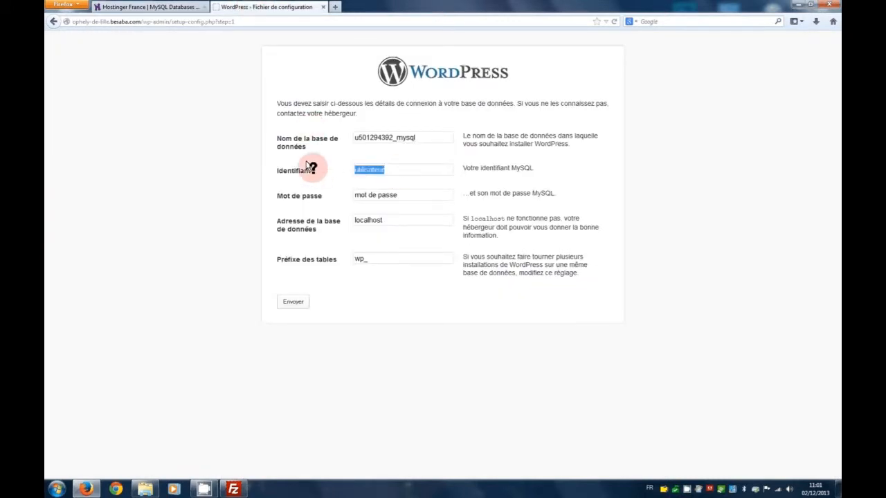
{"action": "key", "text": "BackSpace"}
{"action": "right_click", "coordinate": [372, 169]}
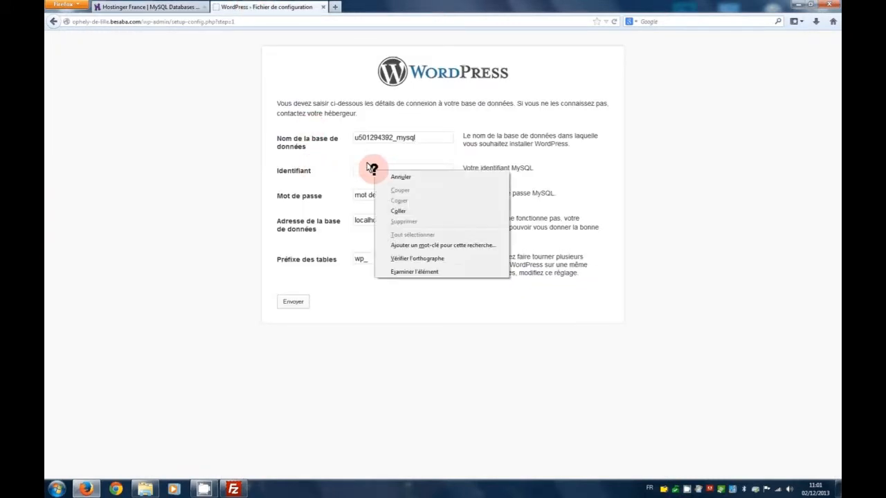
{"action": "left_click", "coordinate": [408, 213]}
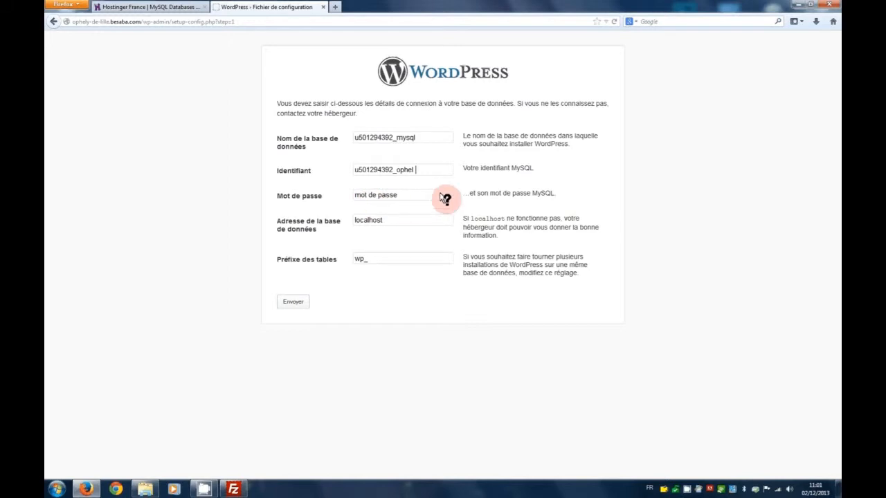
{"action": "left_click", "coordinate": [424, 196]}
{"action": "left_click_drag", "start_coordinate": [424, 196], "coordinate": [328, 196]}
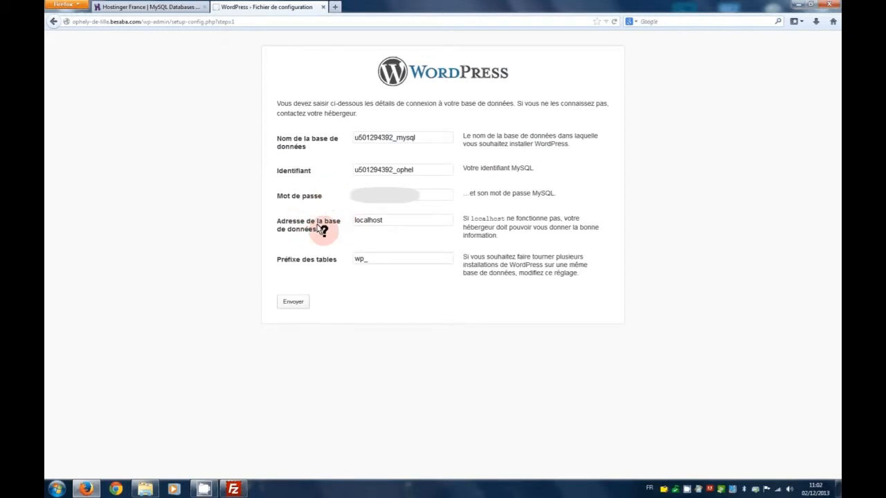
Replace localhost in the database address field with mysql.hostinger.fr copied from Hostinger
{"action": "left_click", "coordinate": [182, 6]}
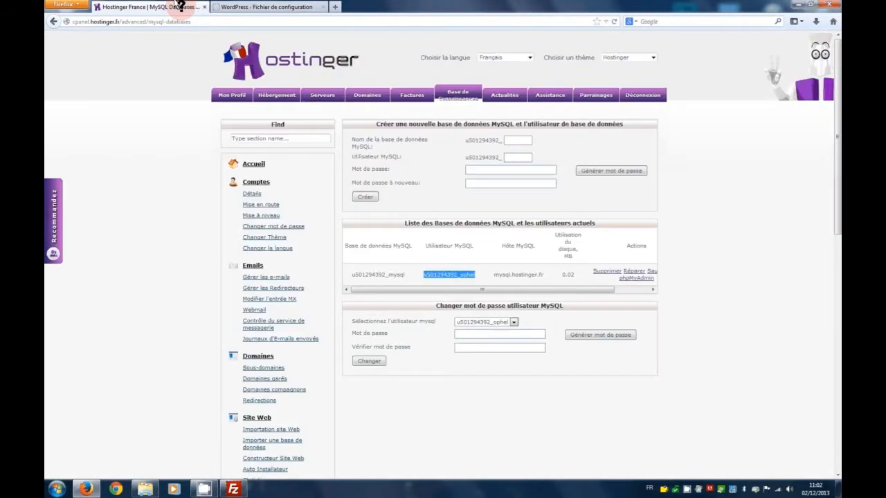
{"action": "left_click_drag", "start_coordinate": [493, 274], "coordinate": [544, 275]}
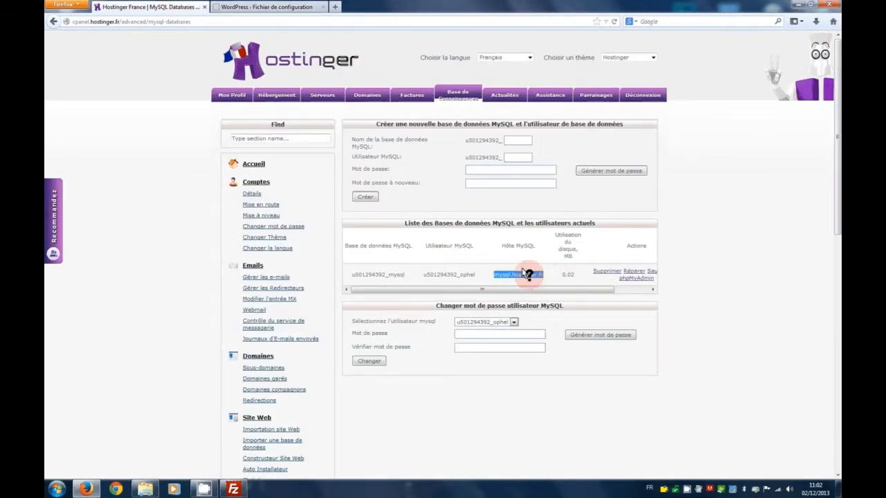
{"action": "right_click", "coordinate": [530, 276]}
{"action": "left_click", "coordinate": [557, 348]}
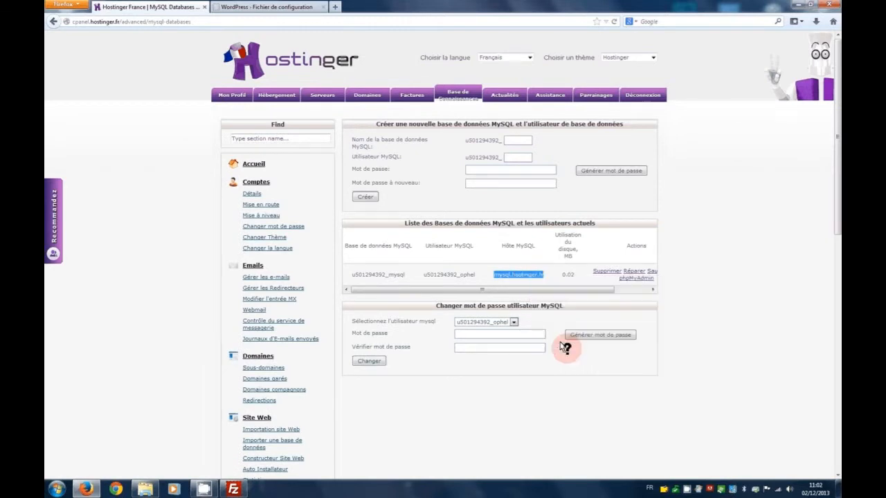
{"action": "left_click", "coordinate": [263, 7]}
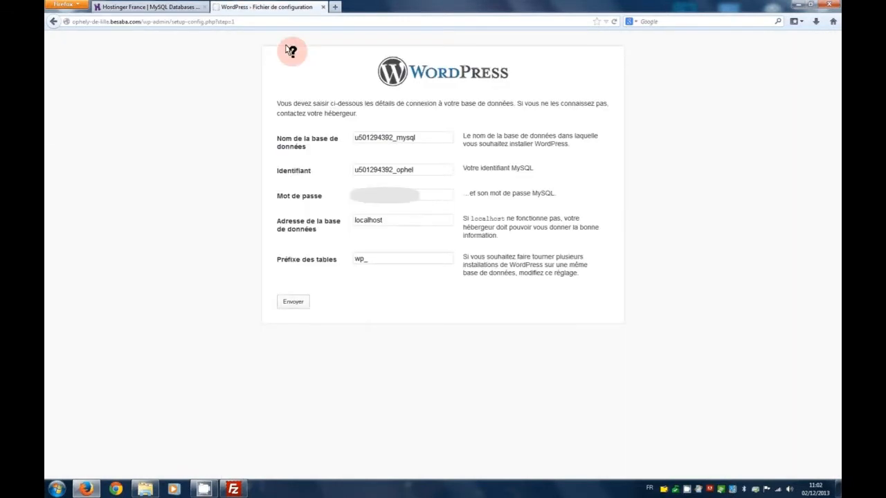
{"action": "left_click_drag", "start_coordinate": [412, 222], "coordinate": [326, 223]}
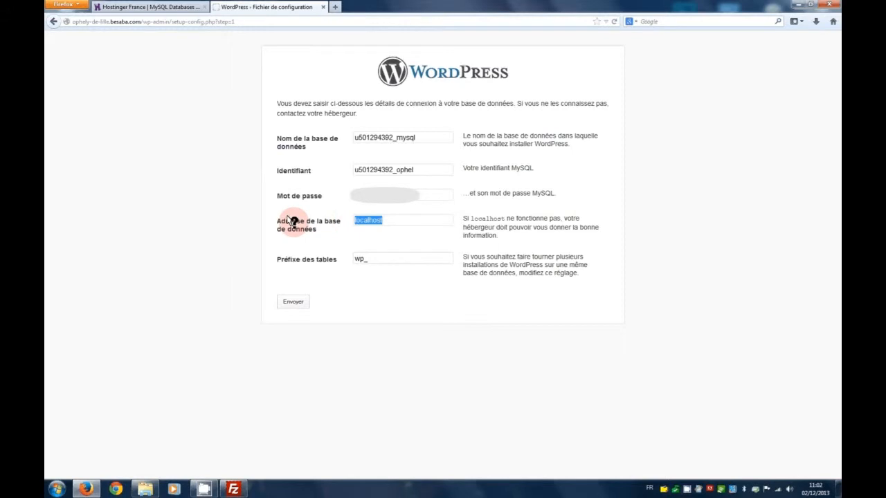
{"action": "key", "text": "BackSpace"}
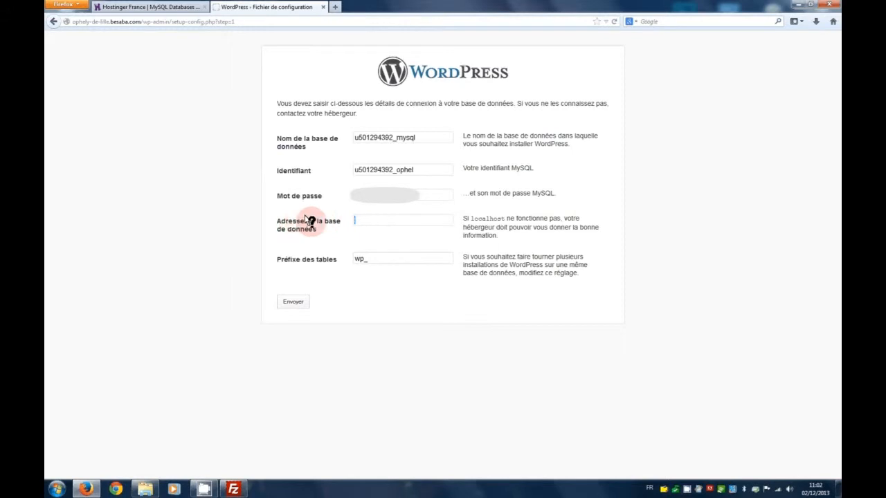
{"action": "right_click", "coordinate": [376, 218]}
{"action": "left_click", "coordinate": [407, 257]}
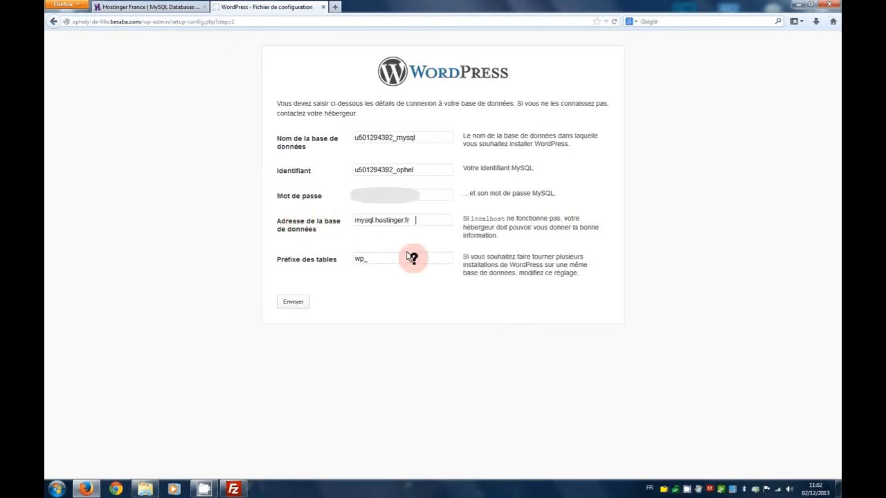
Change the table prefix to wp and submit the connection details
{"action": "left_click_drag", "start_coordinate": [399, 258], "coordinate": [304, 259]}
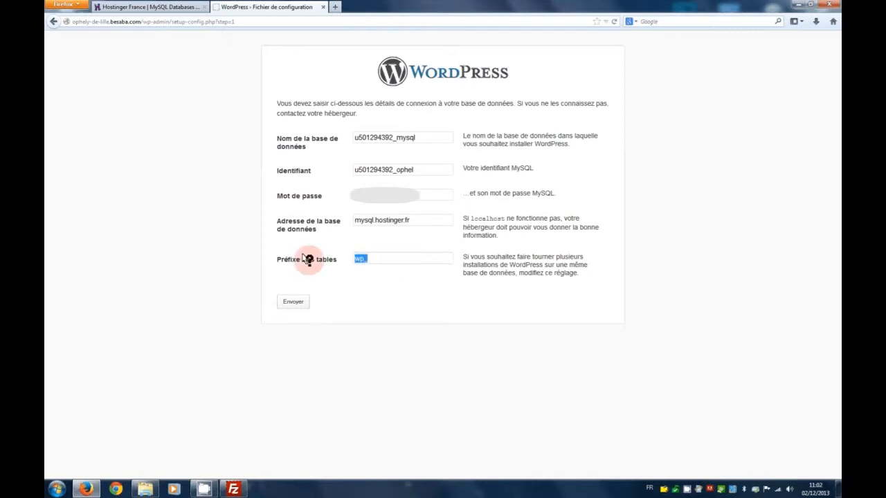
{"action": "type", "text": "wp"}
{"action": "left_click", "coordinate": [293, 301]}
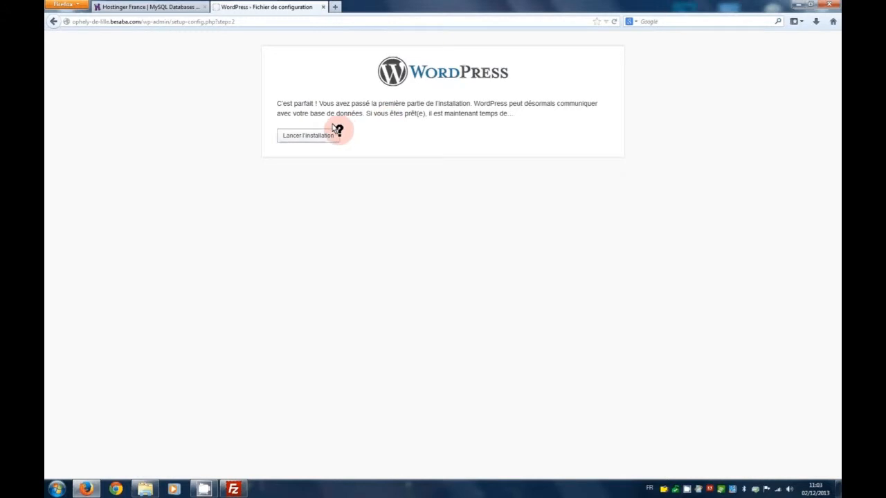
Launch the installation and enter 'Ophely recherche mec mortel' as the site title
{"action": "left_click", "coordinate": [308, 135]}
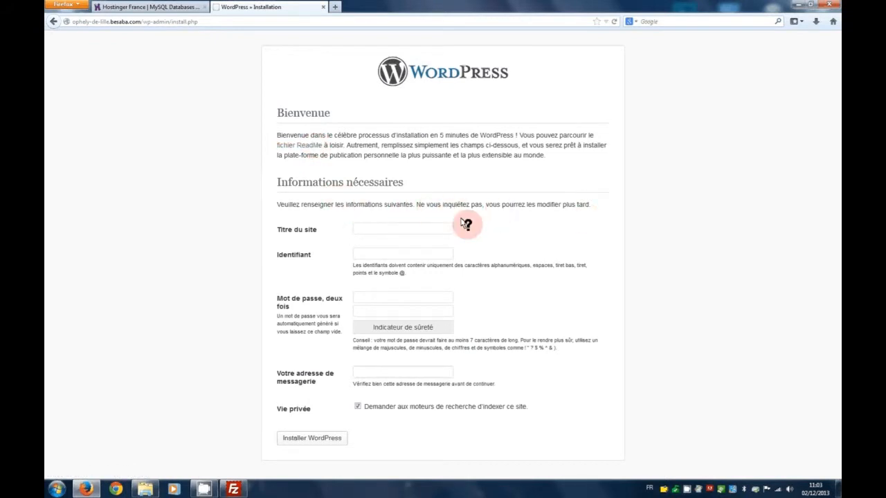
{"action": "left_click", "coordinate": [374, 228]}
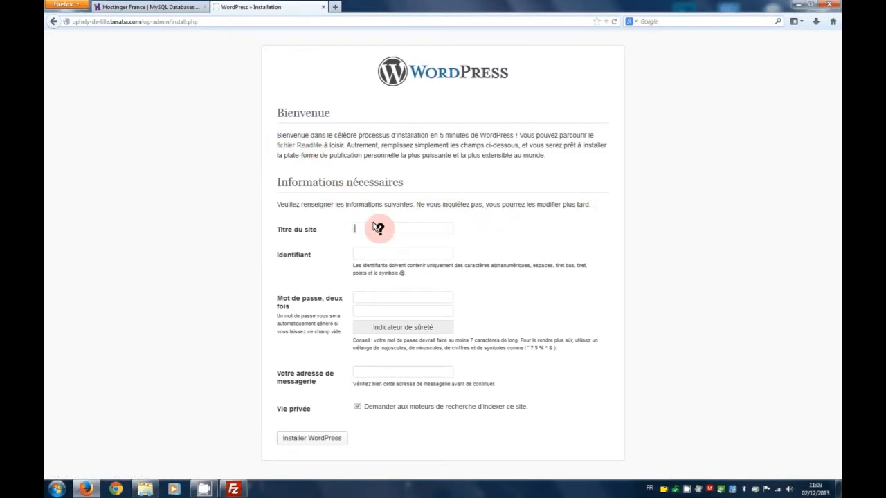
{"action": "type", "text": "Ophely recherche mec mortel"}
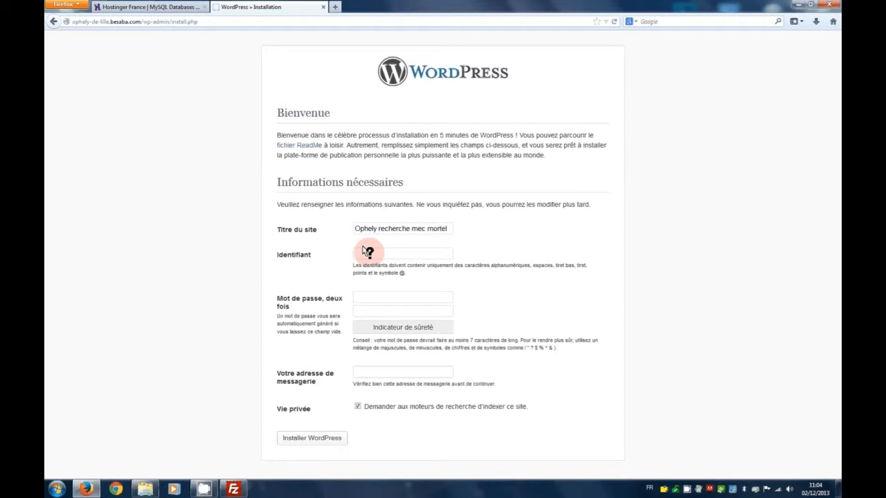
Enter the admin username in Identifiant, replacing a mistyped first entry
{"action": "key", "text": "ctrl+a"}
{"action": "key", "text": "BackSpace"}
Enter the admin password, then its confirmation followed by the admin e-mail address
{"action": "key", "text": "Tab"}
{"action": "type", "text": "12"}
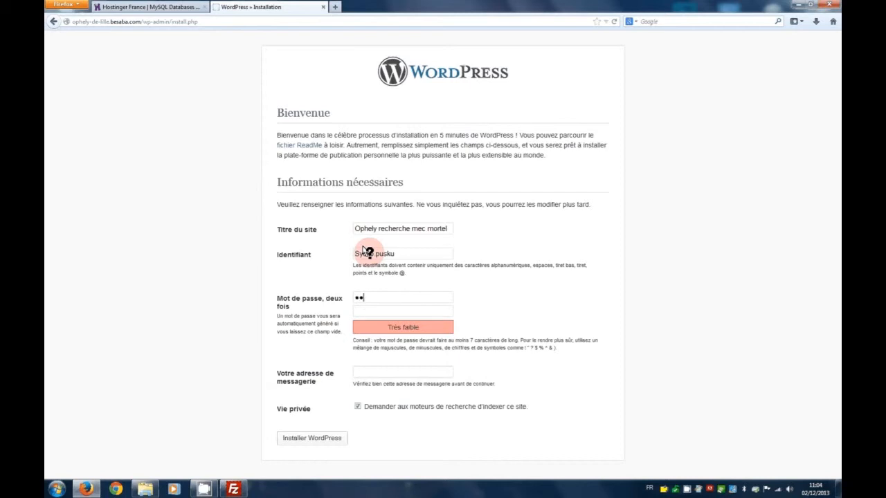
{"action": "type", "text": "34567890"}
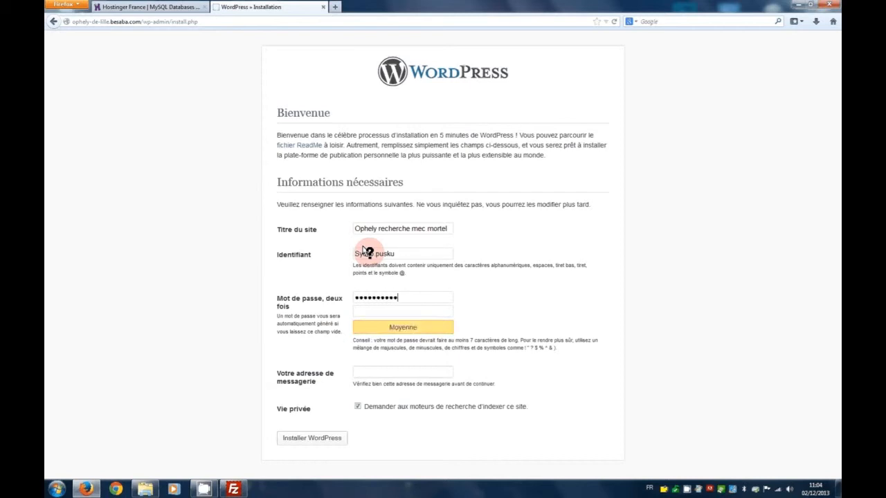
{"action": "key", "text": "Tab"}
{"action": "type", "text": "12"}
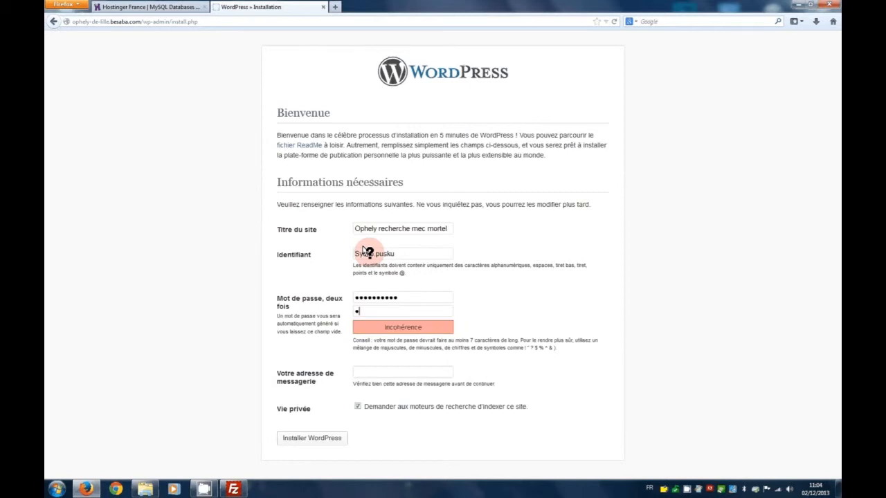
{"action": "type", "text": "345678901"}
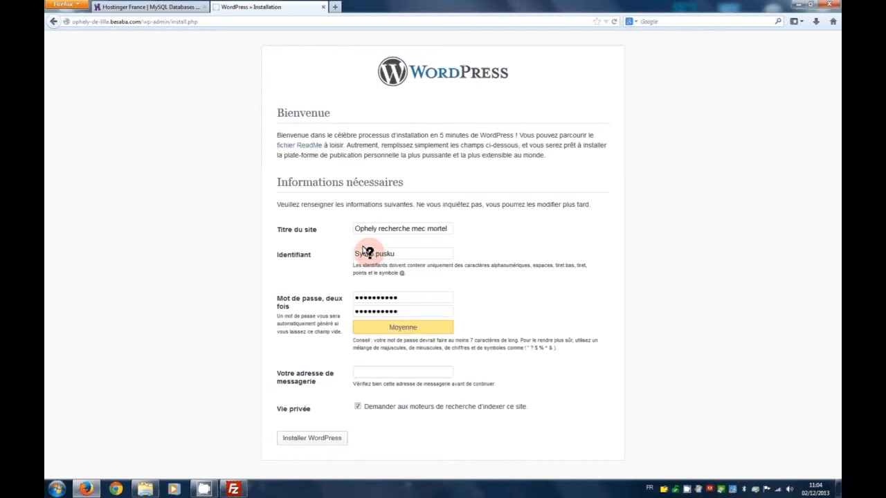
Complete the WordPress installation, then enter the admin username and password on the login page
{"action": "left_click", "coordinate": [335, 438]}
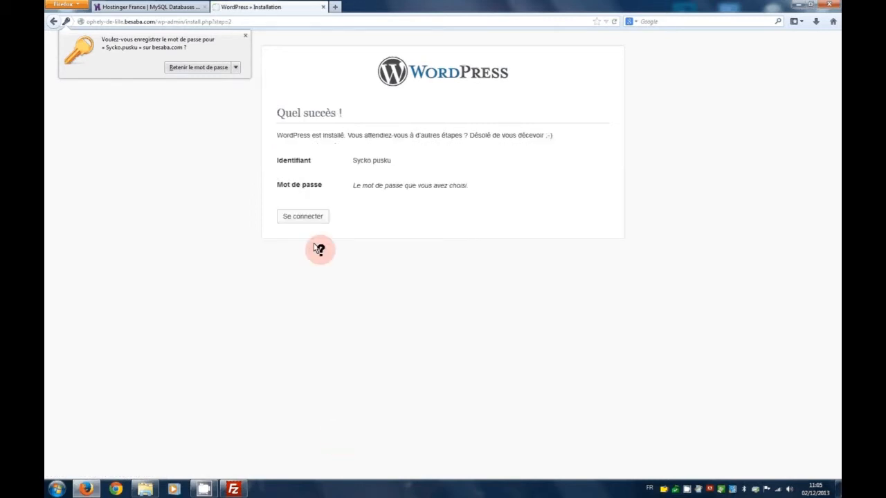
{"action": "left_click", "coordinate": [312, 216]}
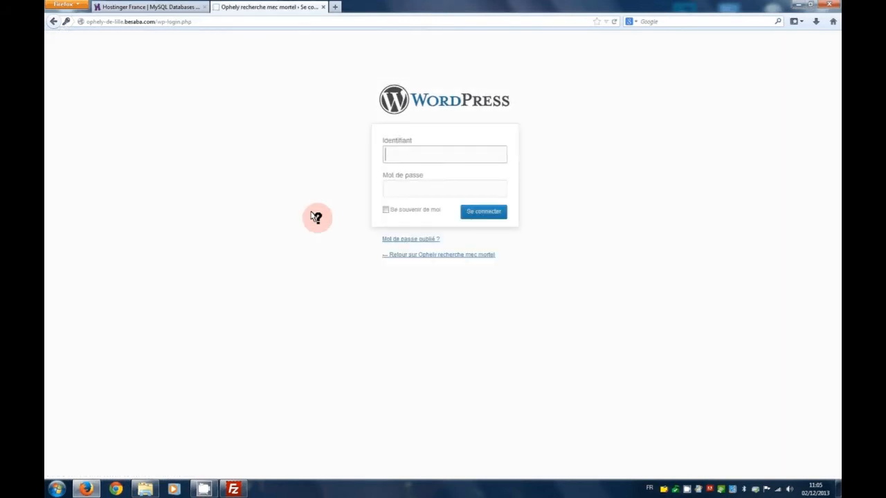
{"action": "type", "text": "Sycko.pusku"}
{"action": "key", "text": "Tab"}
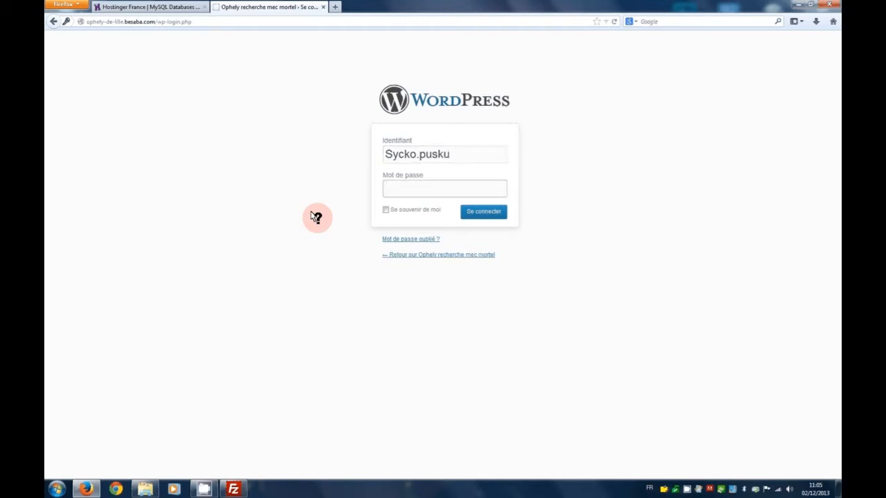
{"action": "type", "text": "••••••••••"}
Log in to the WordPress dashboard and decline Firefox's offer to save the password
{"action": "left_click", "coordinate": [473, 210]}
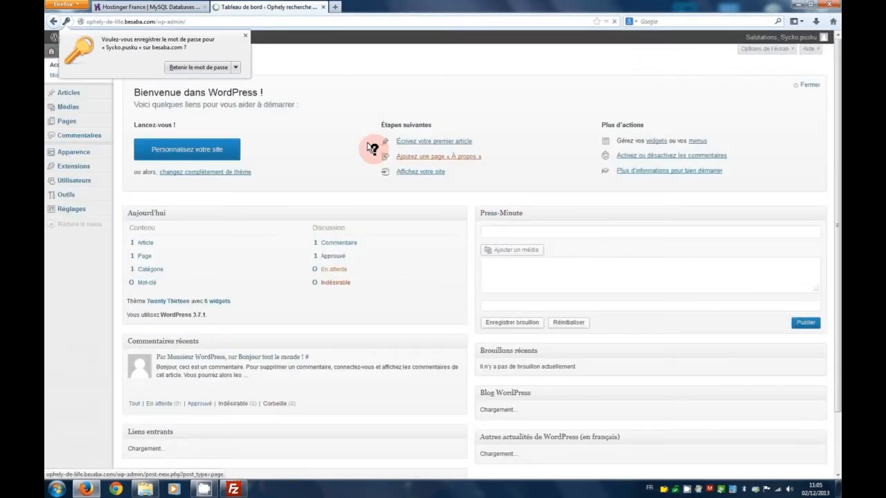
{"action": "left_click", "coordinate": [240, 30]}
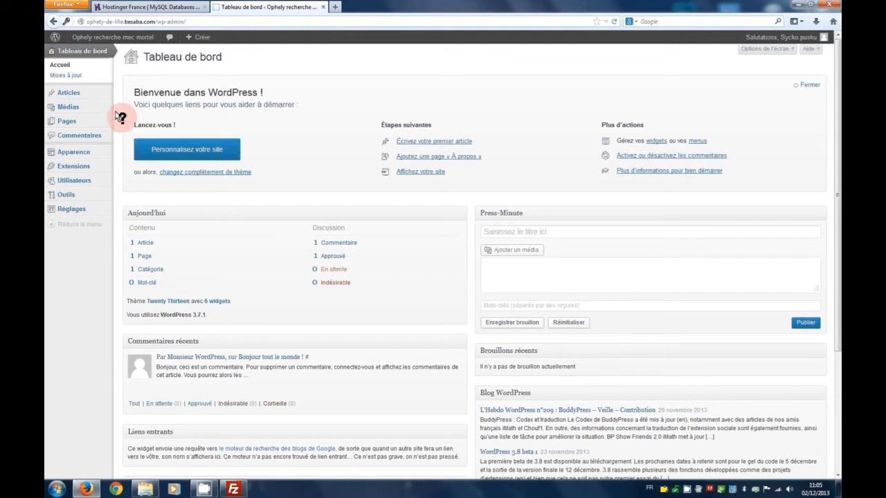
Load the live site's front page in a new tab, then return to the Tableau de bord tab
{"action": "left_click", "coordinate": [335, 6]}
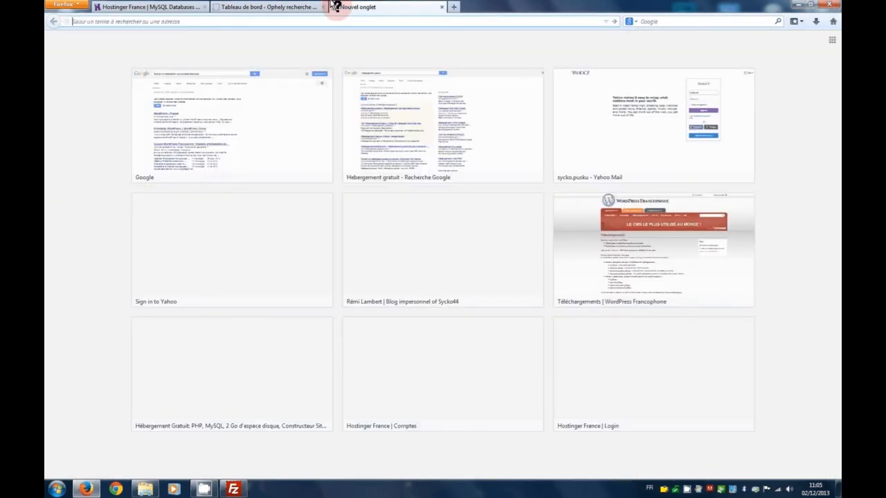
{"action": "type", "text": "ophely-de-lille.besaba.com/"}
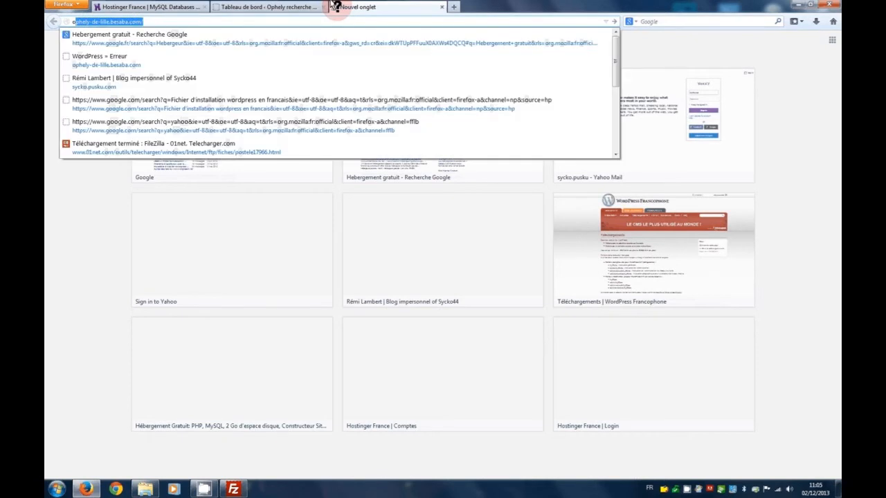
{"action": "key", "text": "Return"}
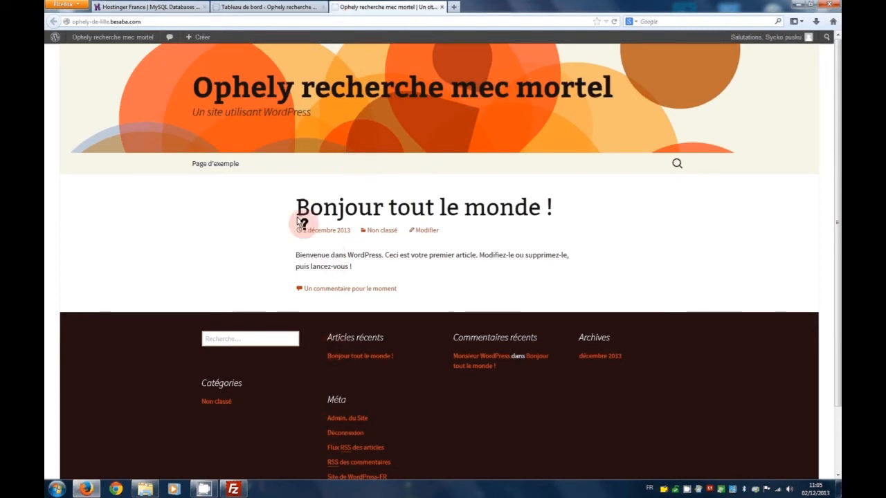
{"action": "left_click", "coordinate": [279, 6]}
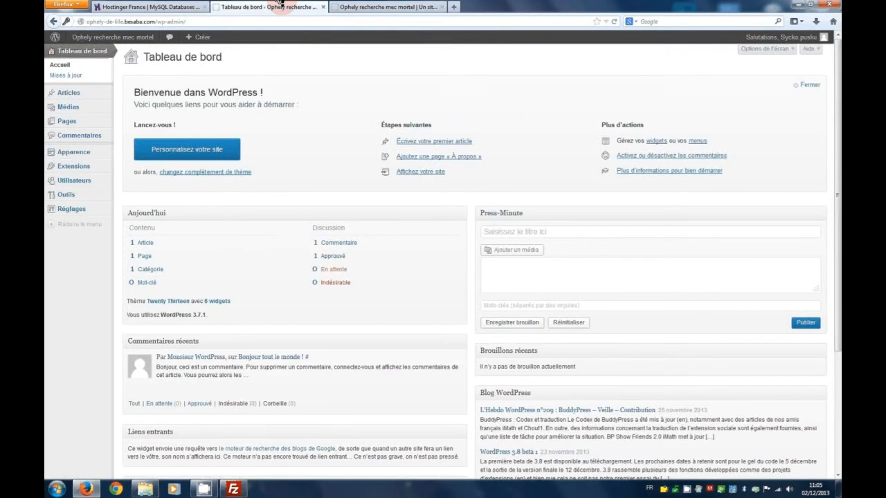